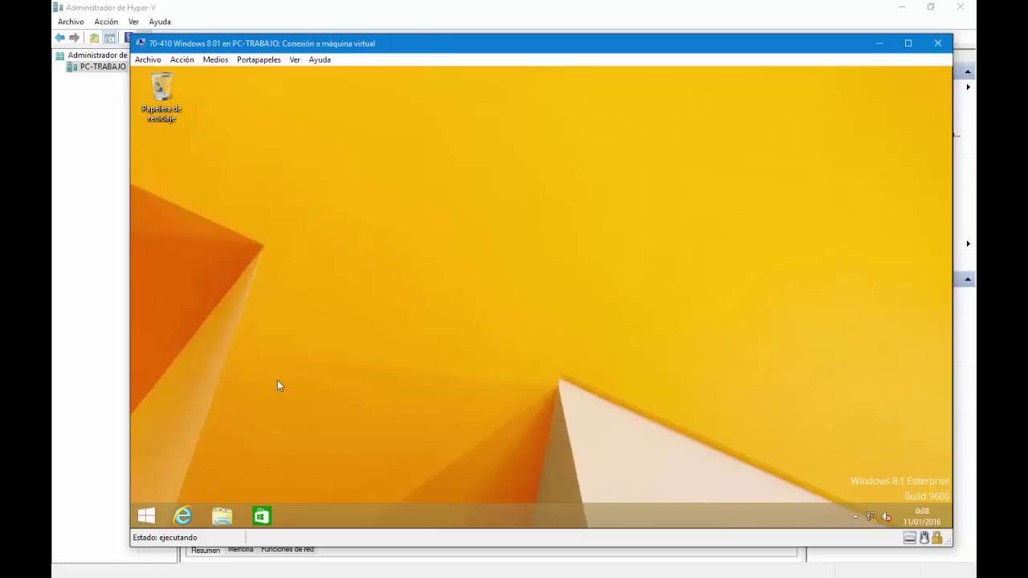
Step: Open File Explorer and show the Red (Network) view listing DC01TEST, PC-PABLO and the media device
click(221, 515)
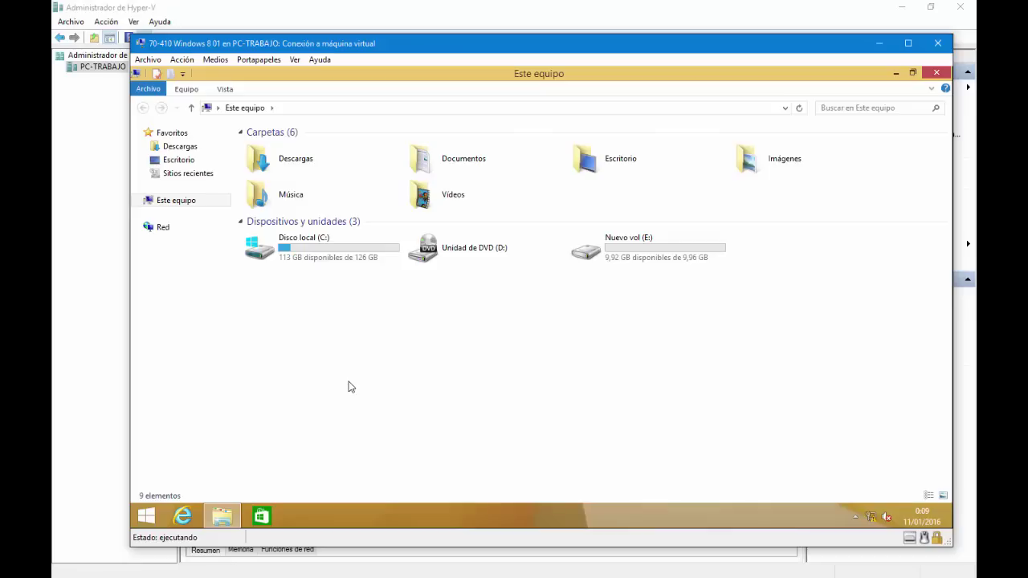
click(175, 232)
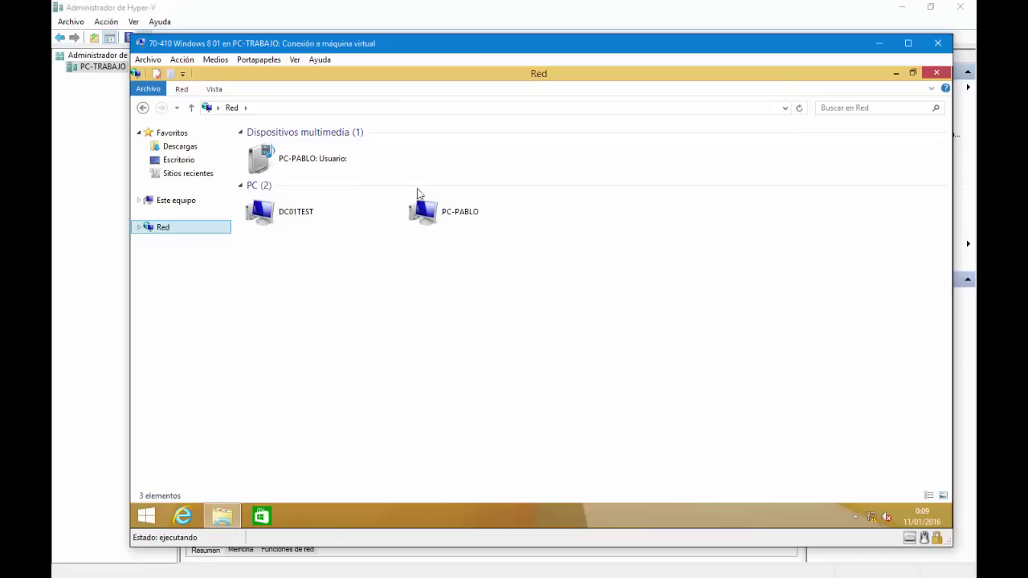
Step: Open DC01TEST's shares, set Trabajo to Siempre disponible sin conexión and close the notice
double_click(276, 222)
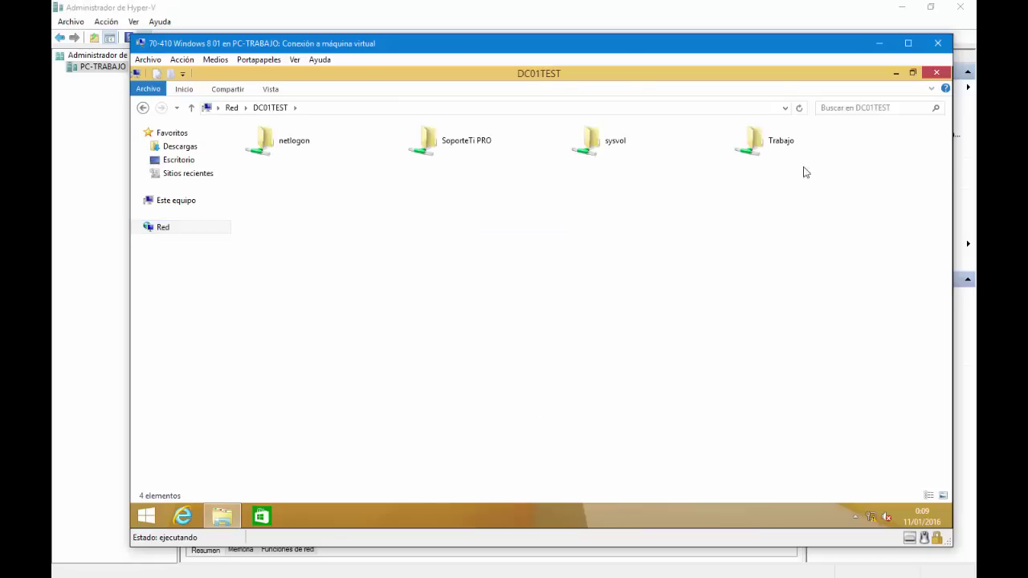
right_click(764, 148)
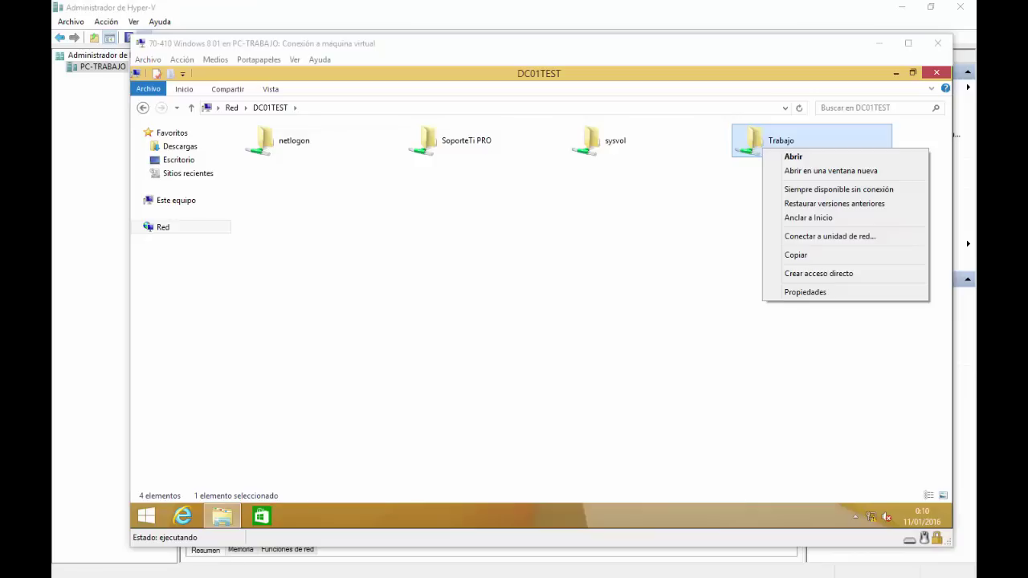
drag(324, 264, 769, 192)
drag(934, 148, 900, 187)
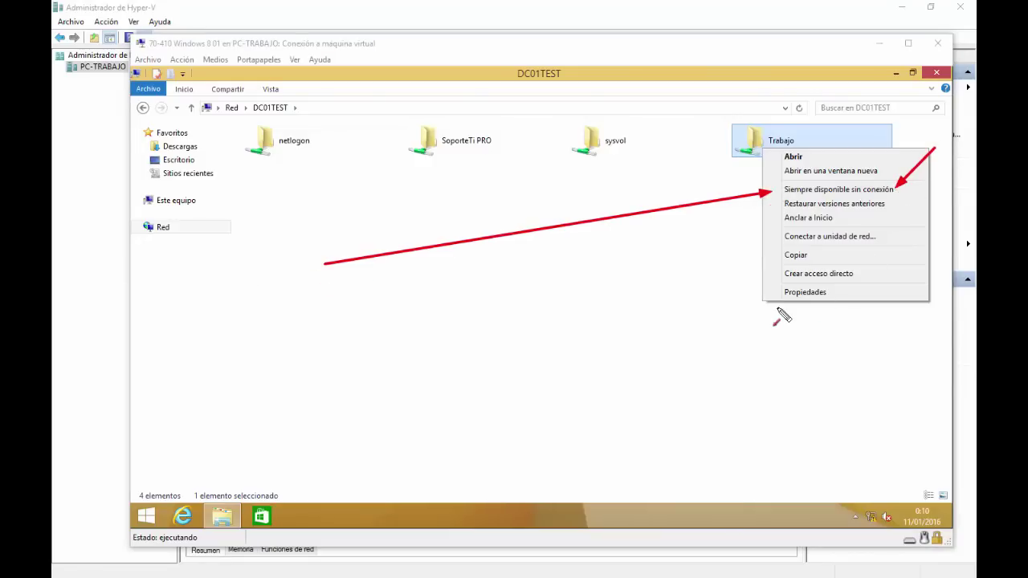
key(Escape)
click(824, 190)
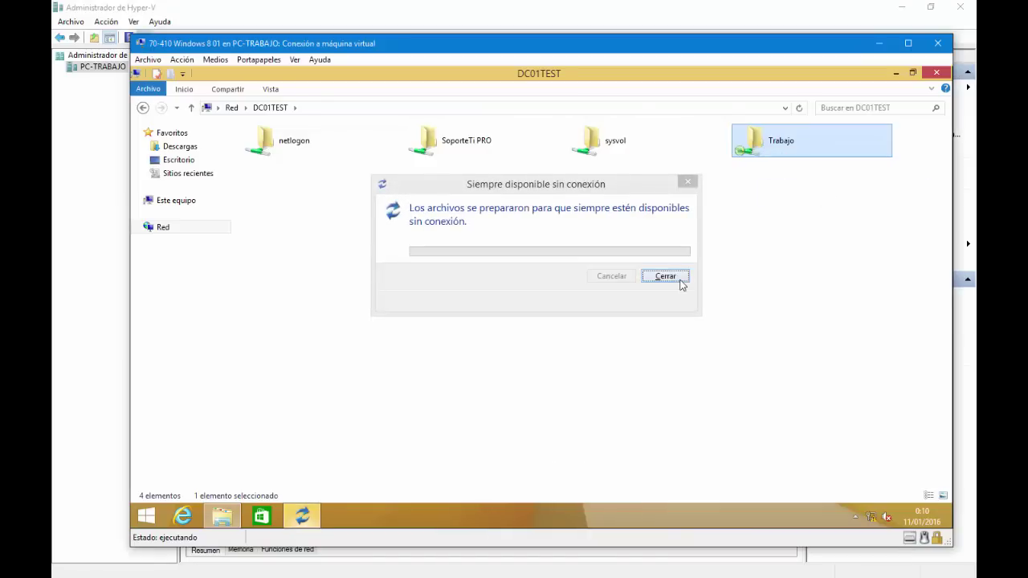
click(665, 276)
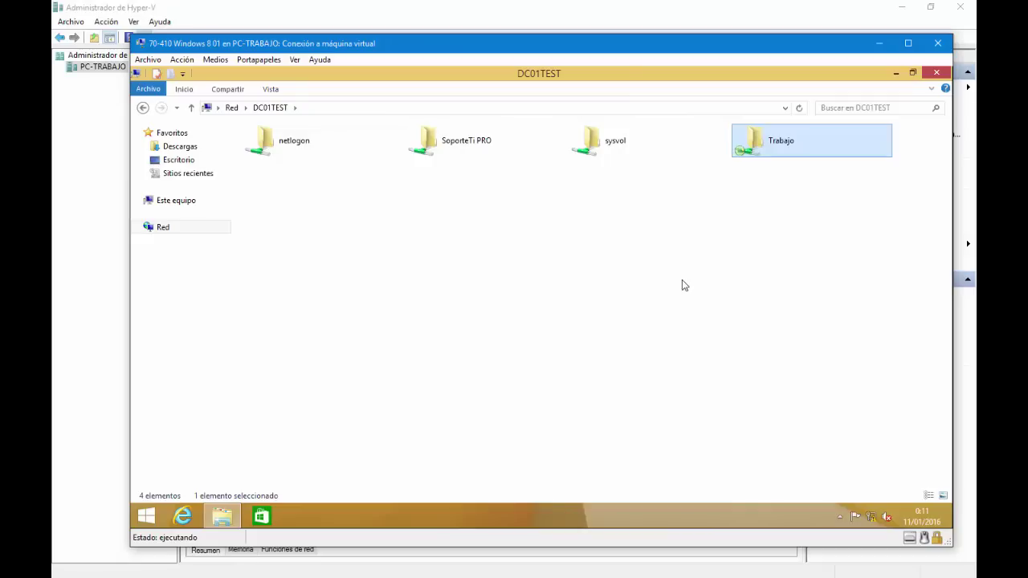
Step: Verify Trabajo shows the Siempre disponible sin conexión checkmark, then close the DC01TEST window
right_click(751, 141)
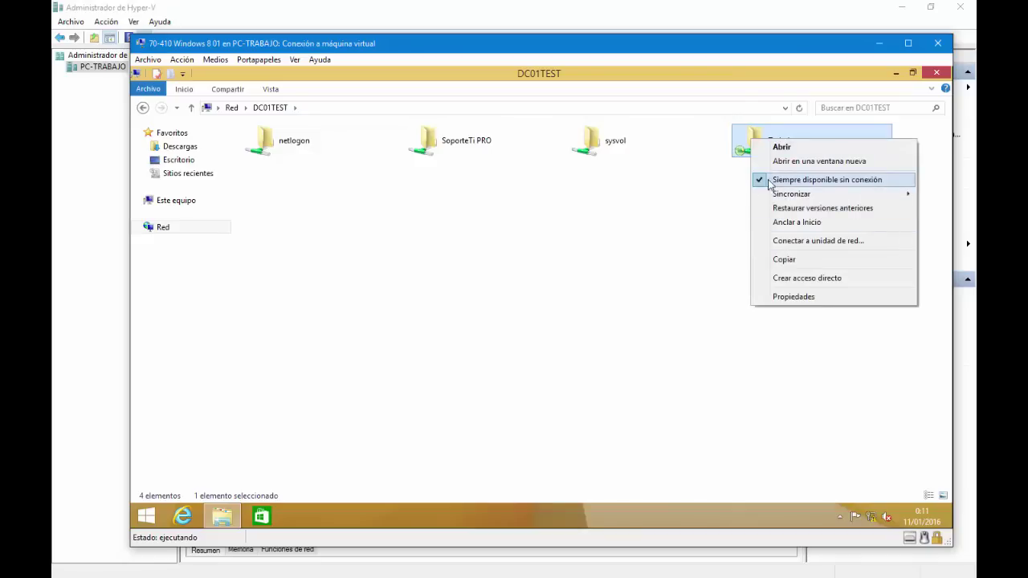
click(618, 246)
click(936, 72)
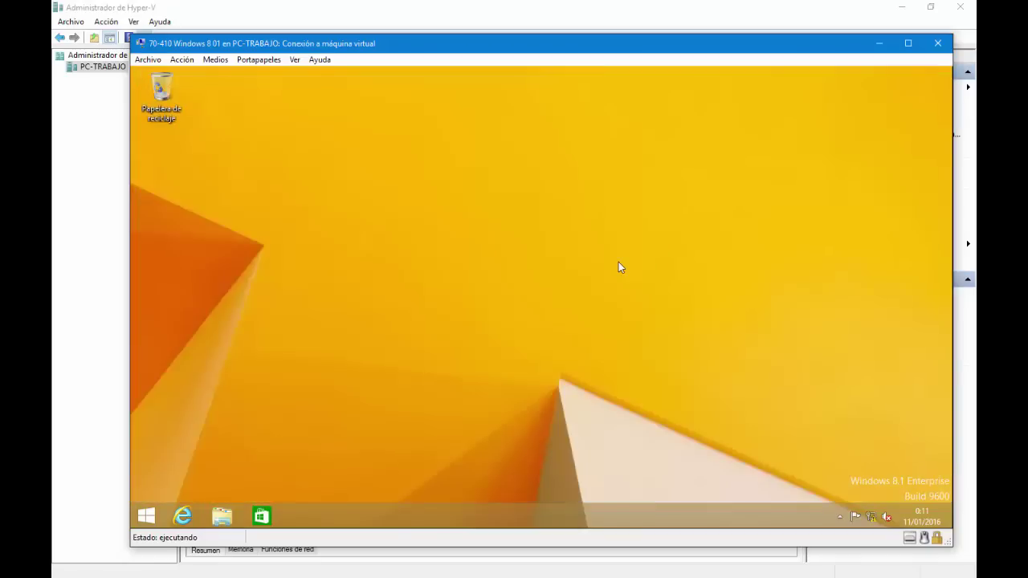
Step: Search Start for 'archivos sin conexión', open Administrar archivos sin conexión and launch Sync Center
key(super)
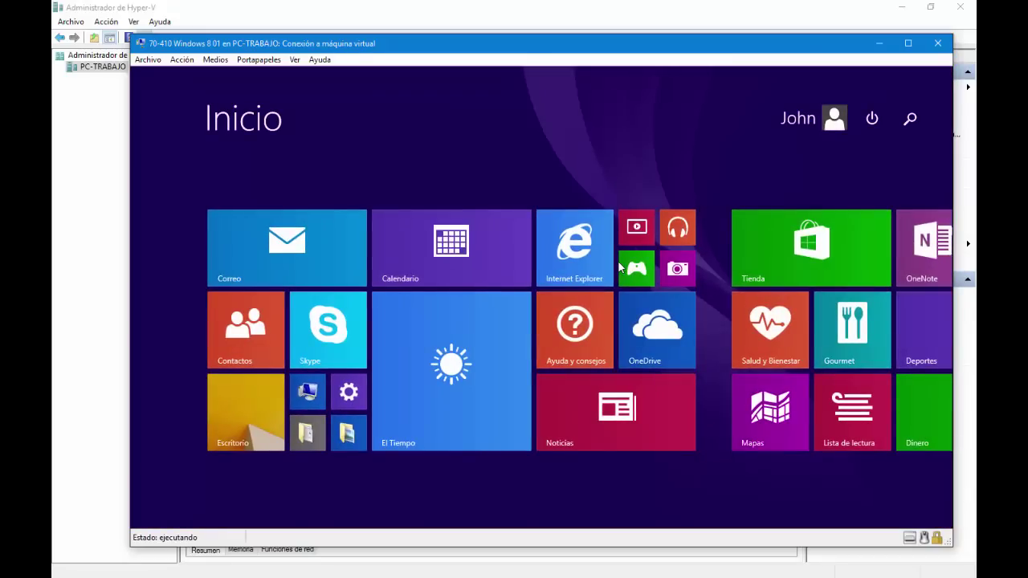
text(archivos )
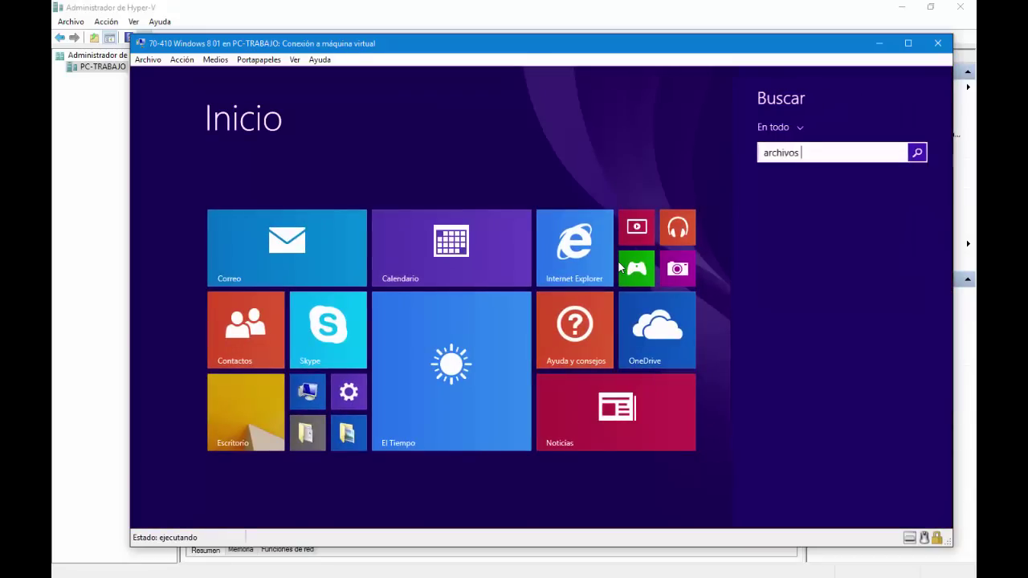
text(sin conexión)
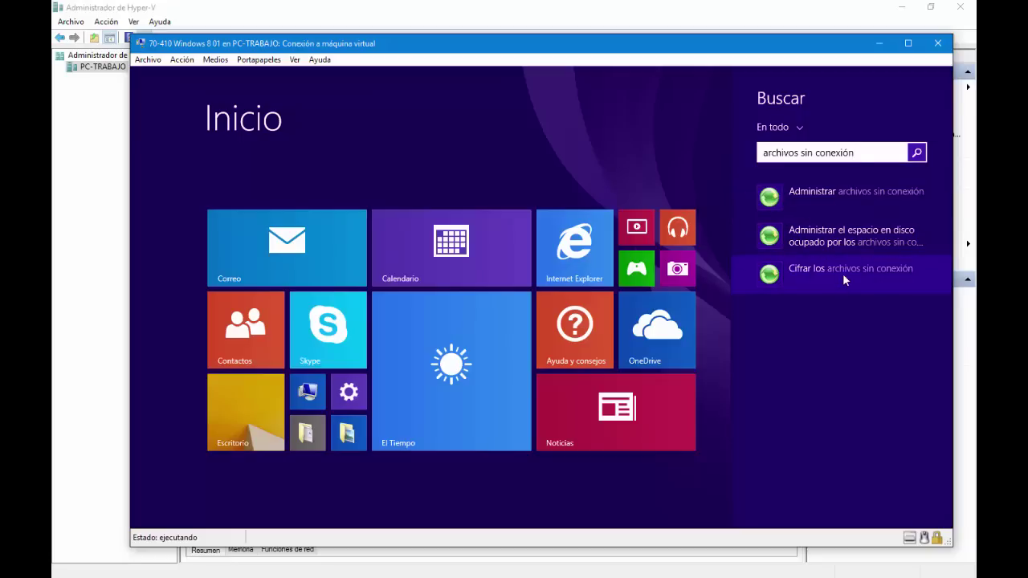
click(831, 194)
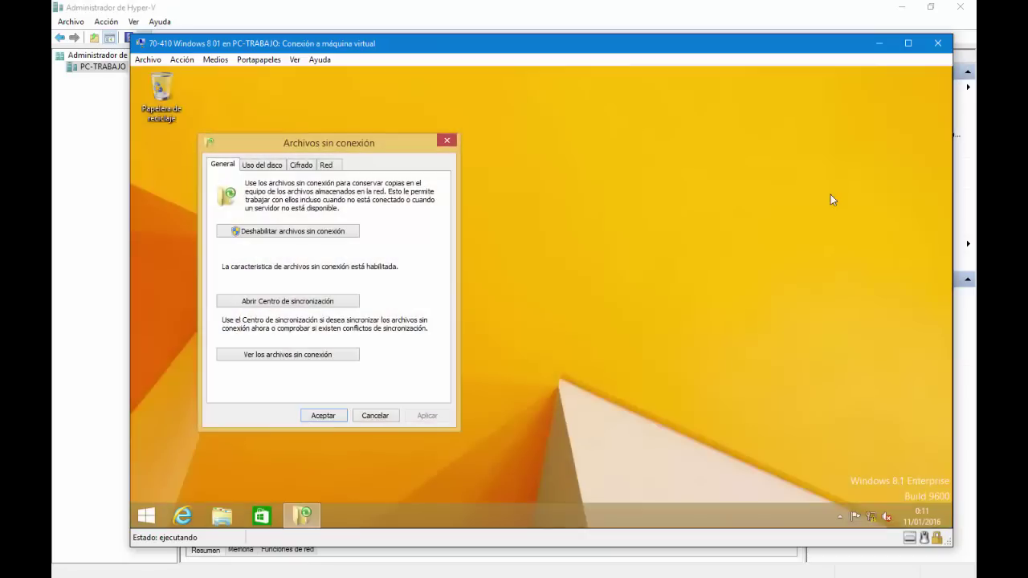
drag(523, 101, 530, 96)
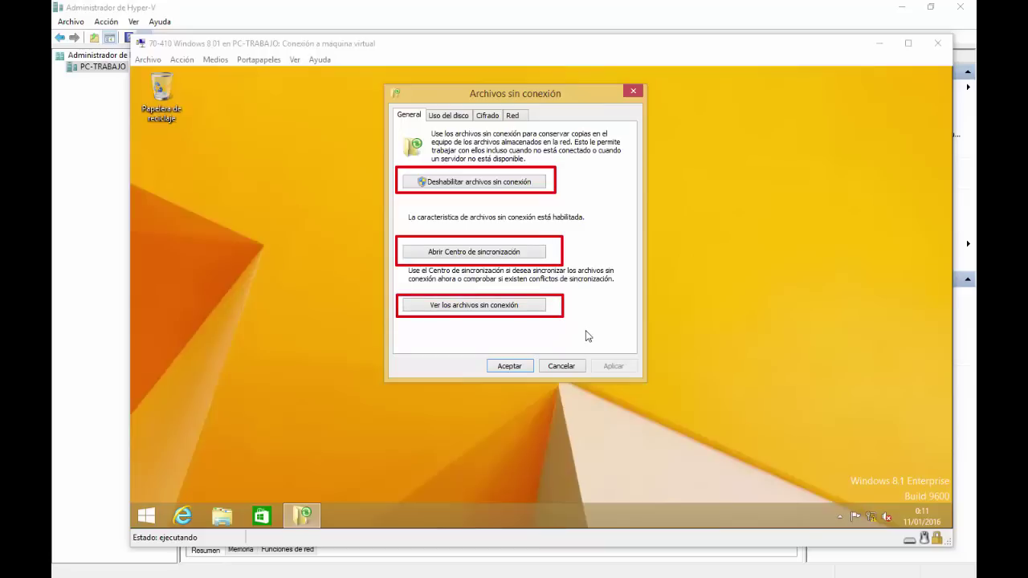
click(463, 256)
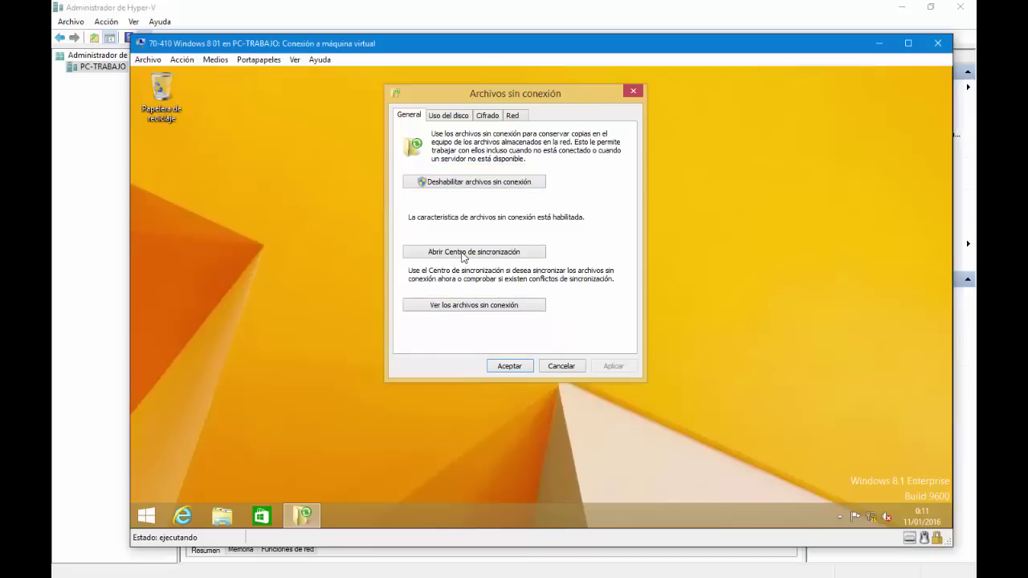
click(463, 256)
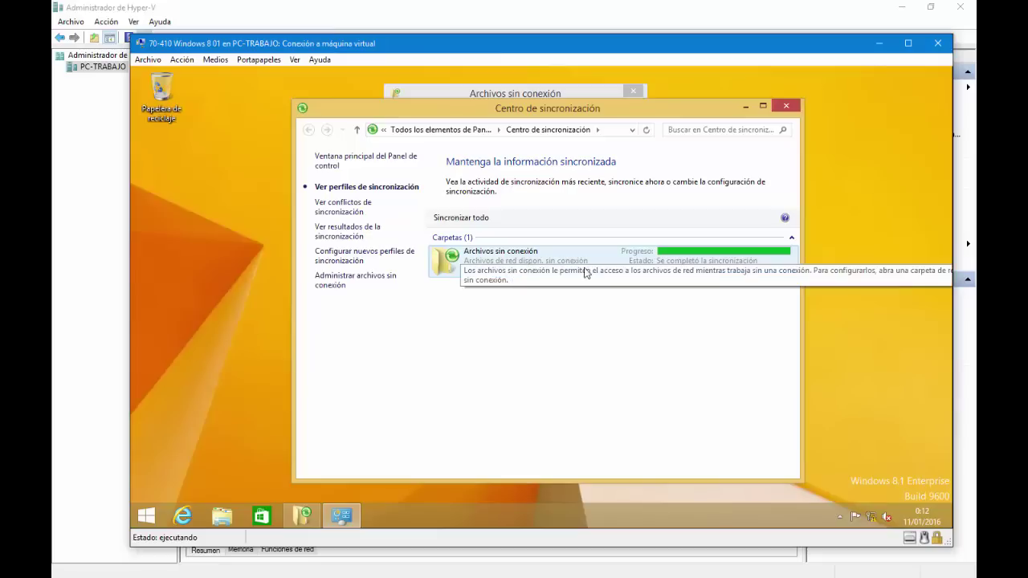
Step: Review the Archivos sin conexión sync items, then browse offline files to Equipos › DC01TEST › Trabajo › 2015
double_click(560, 274)
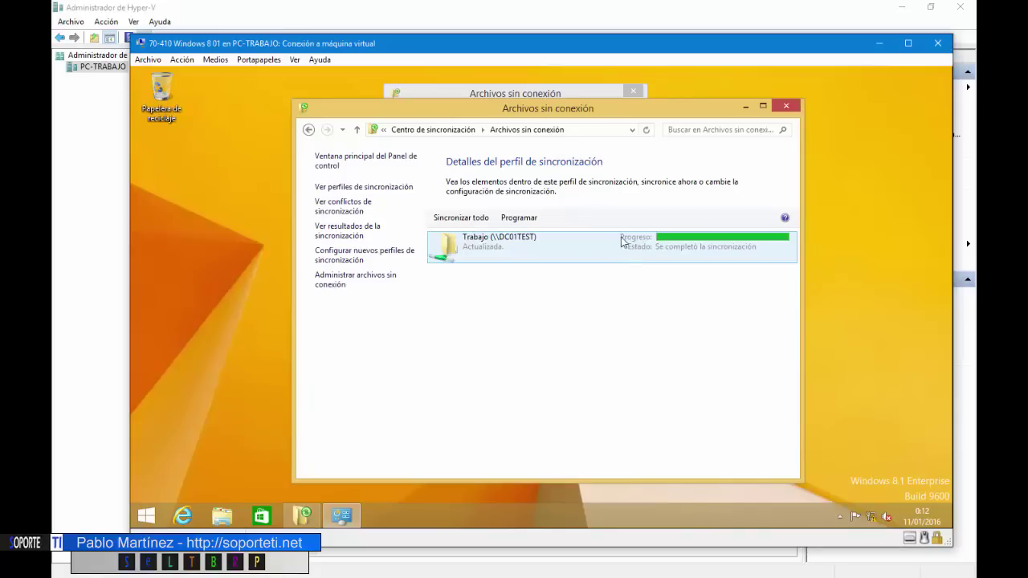
click(786, 107)
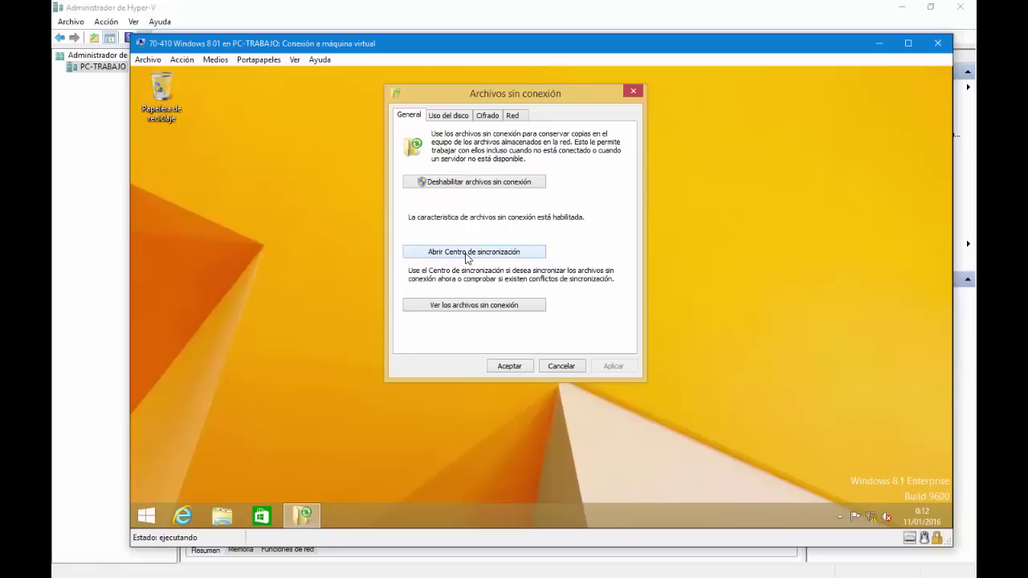
click(464, 306)
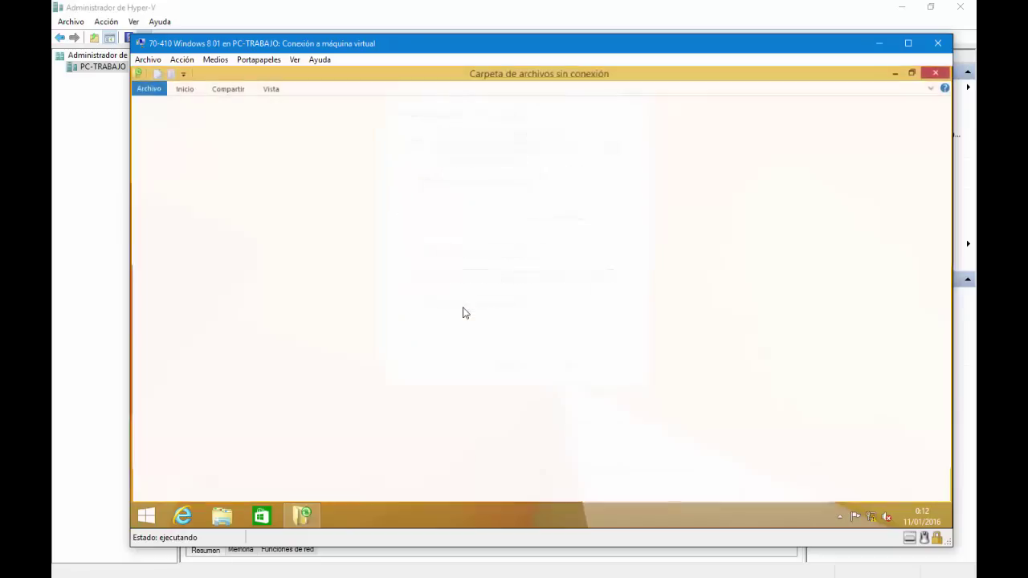
double_click(190, 143)
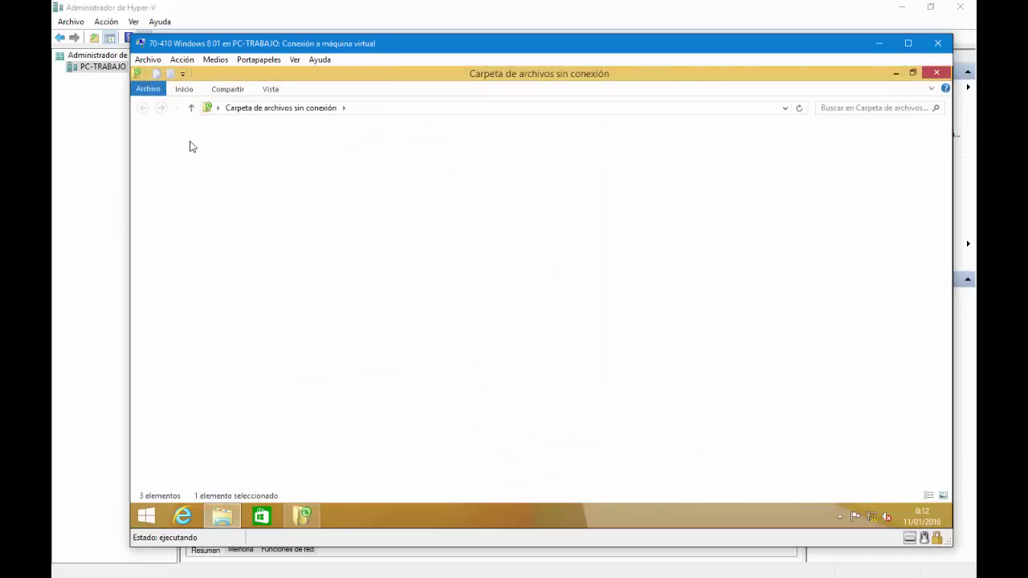
double_click(202, 153)
double_click(193, 145)
double_click(191, 142)
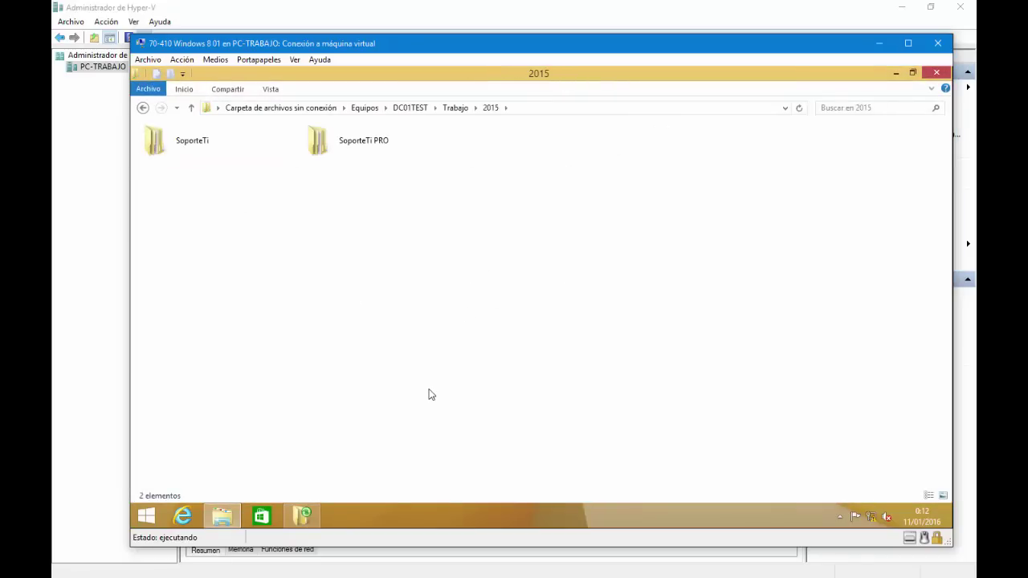
key(super+r)
Step: Run ncpa.cpl to open Network Connections and close the 2015 folder window
text(no)
key(BackSpace)
key(BackSpace)
text(ncpa.cpl)
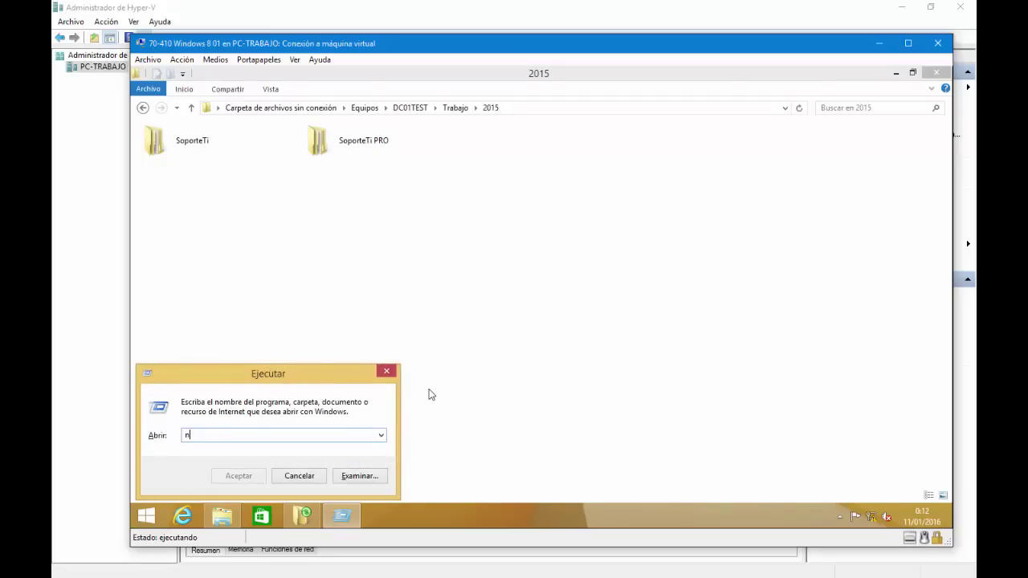
key(Return)
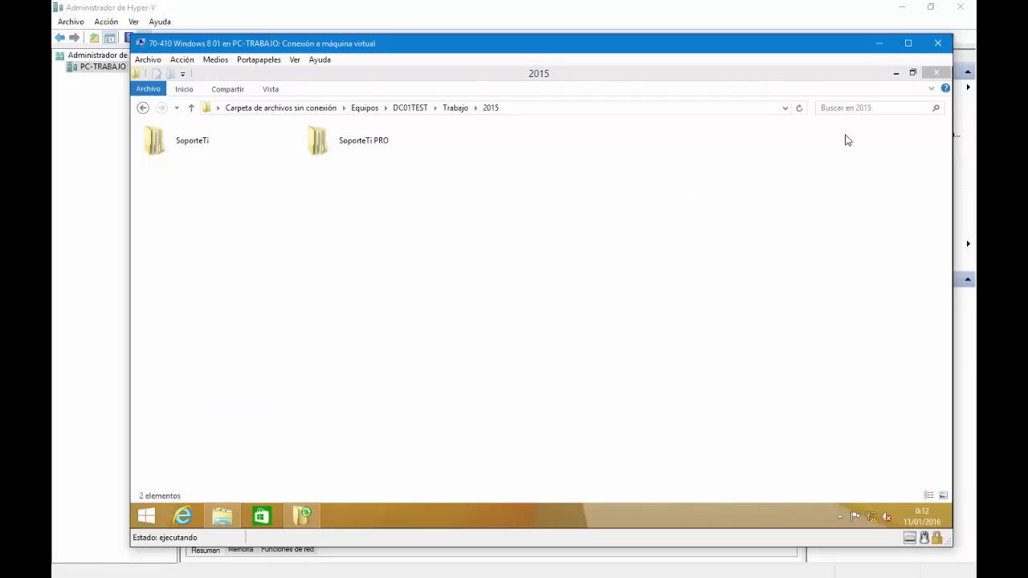
click(937, 73)
Step: Disable (Desactivar) the Ethernet adapter, approving UAC with the administrator account and password
right_click(370, 190)
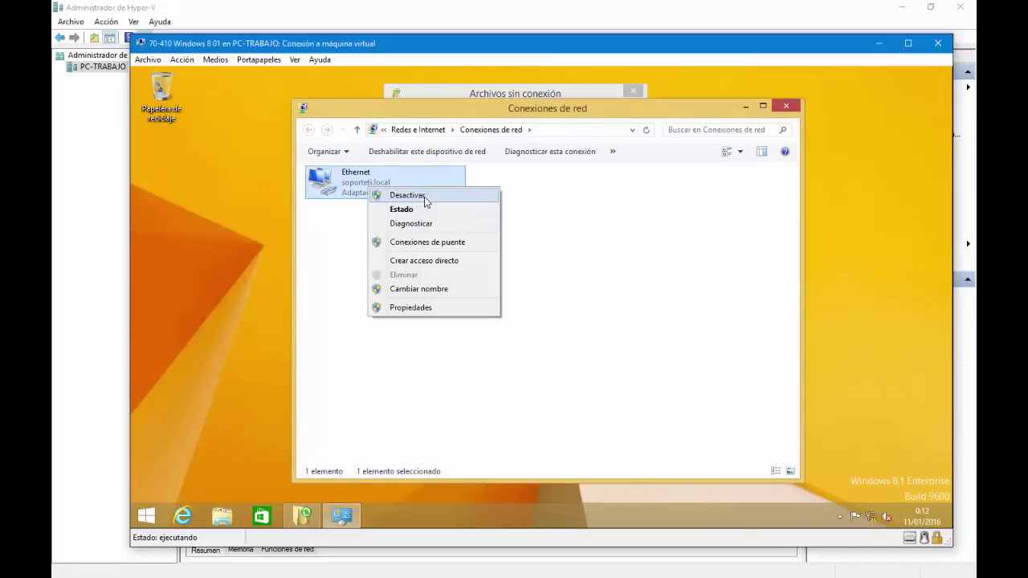
click(425, 197)
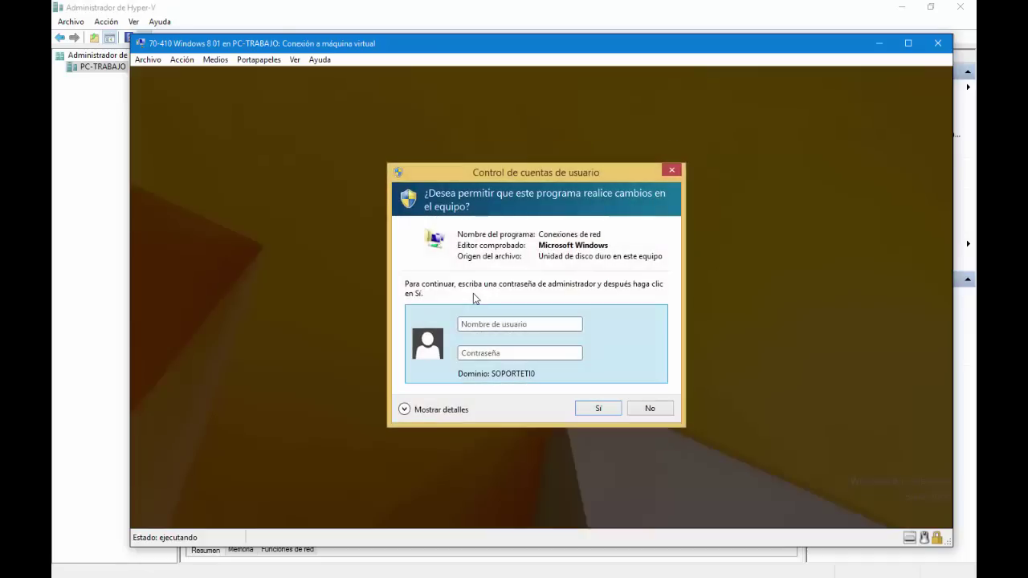
text(Administrador)
key(Tab)
text(****************)
key(Return)
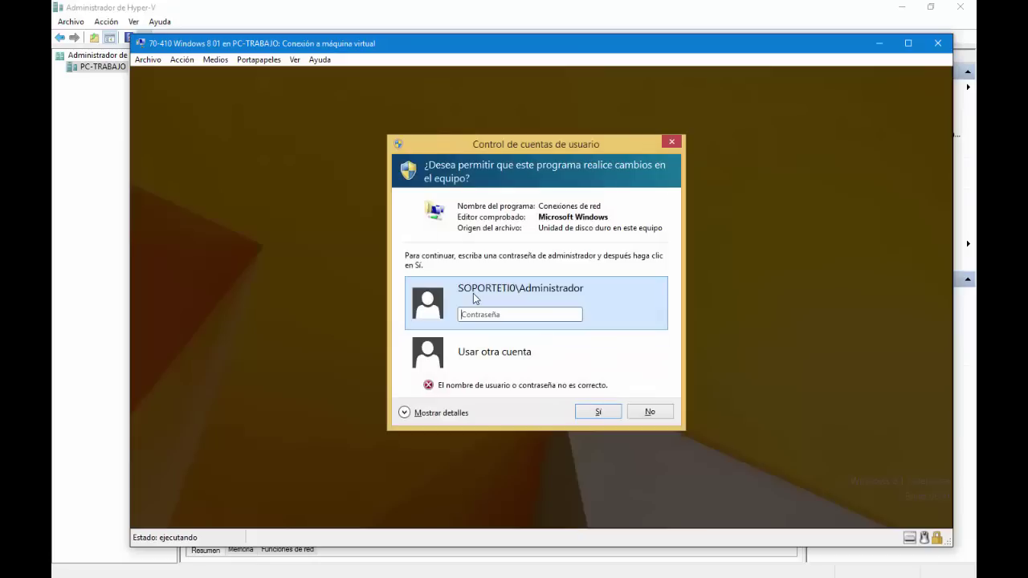
text(***************)
key(Return)
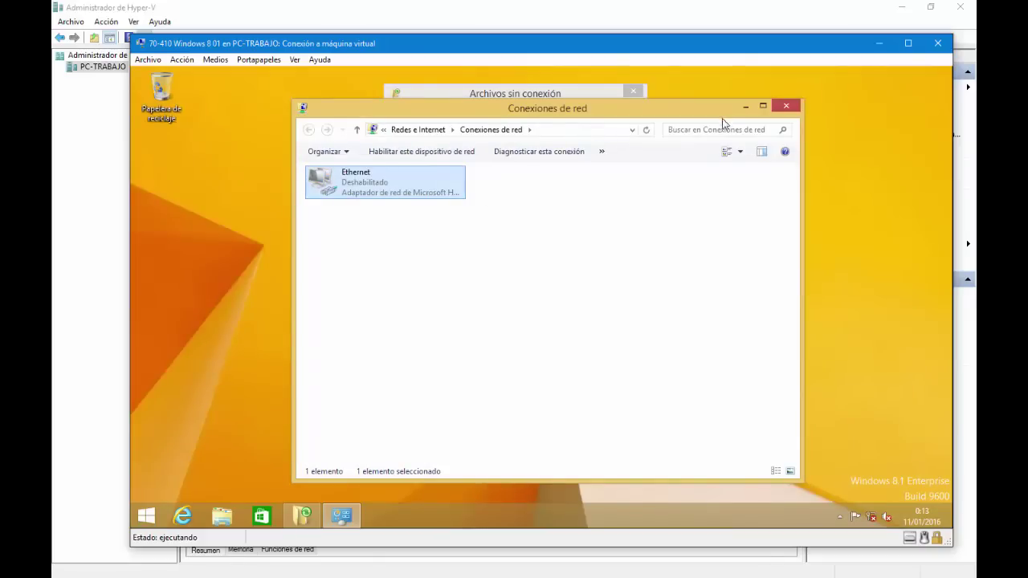
Step: Minimize Network Connections, confirm the Red folder is empty while disconnected, and close Explorer
click(744, 106)
click(452, 309)
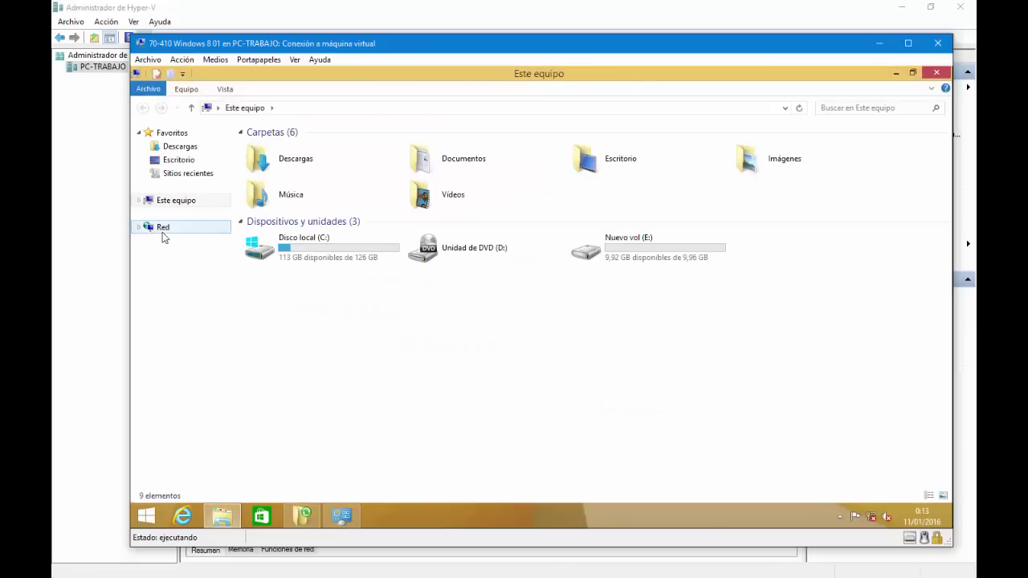
click(161, 228)
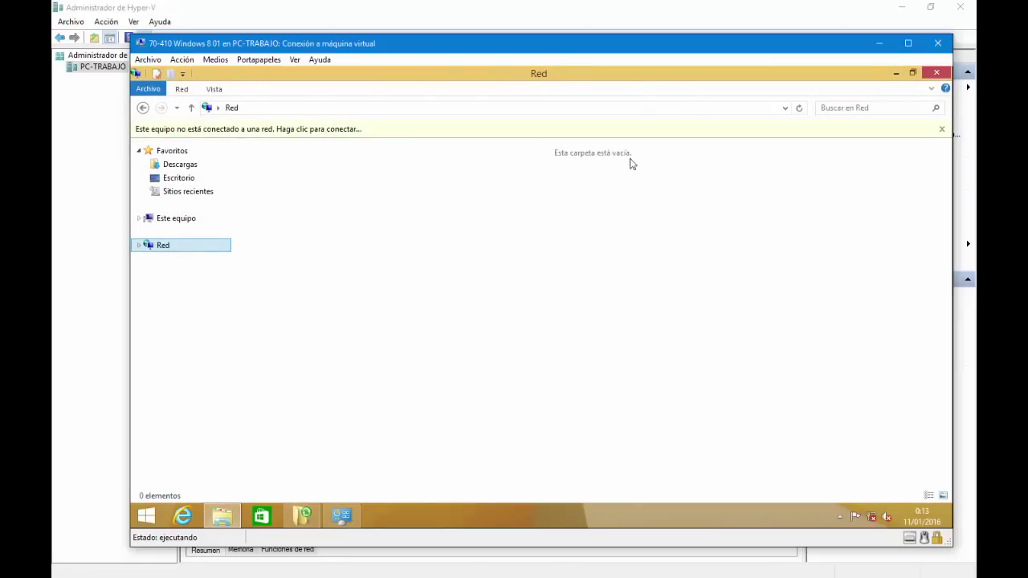
click(930, 75)
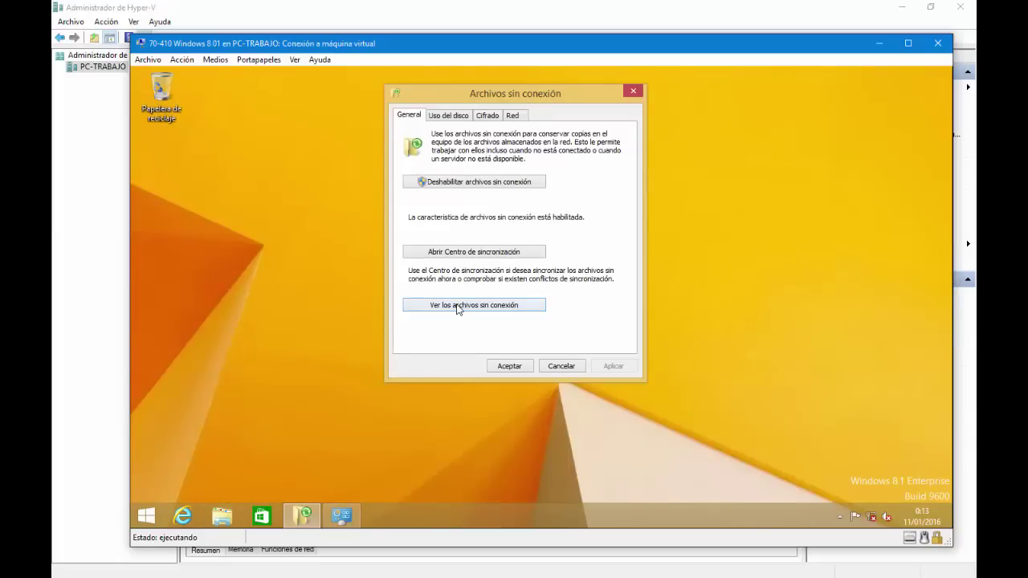
click(457, 305)
double_click(194, 149)
double_click(195, 151)
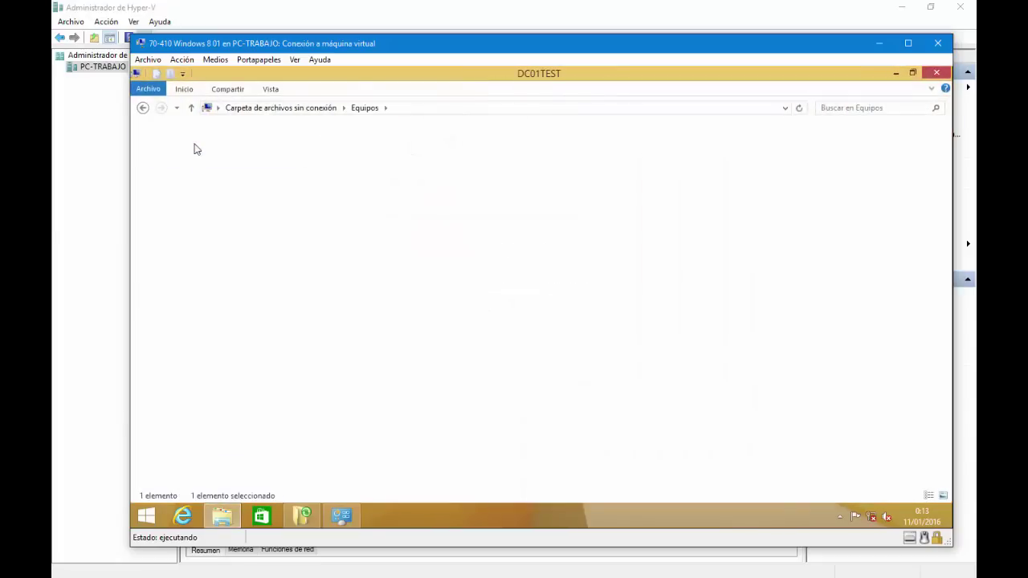
click(200, 159)
double_click(189, 144)
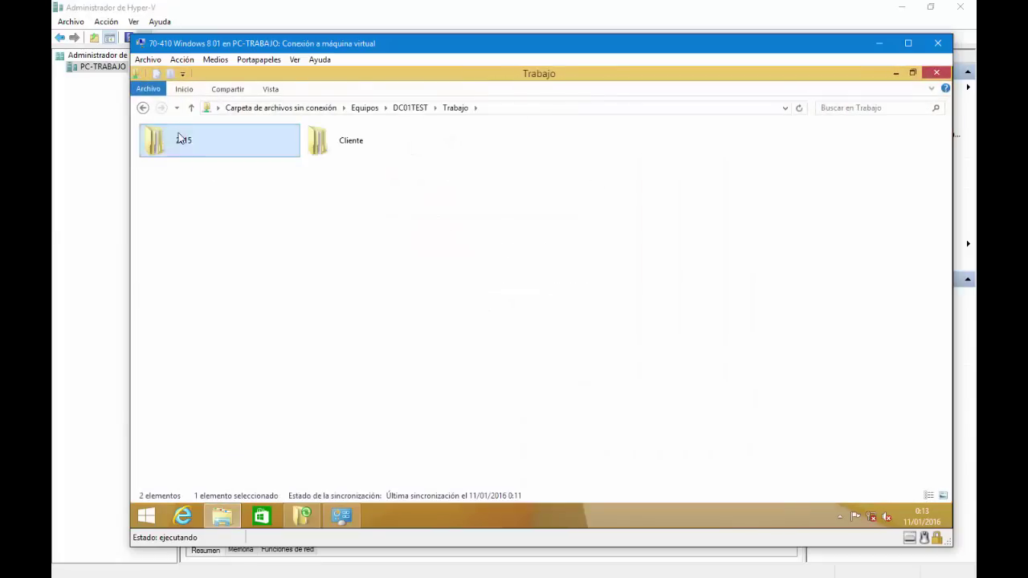
double_click(181, 141)
click(365, 149)
double_click(366, 150)
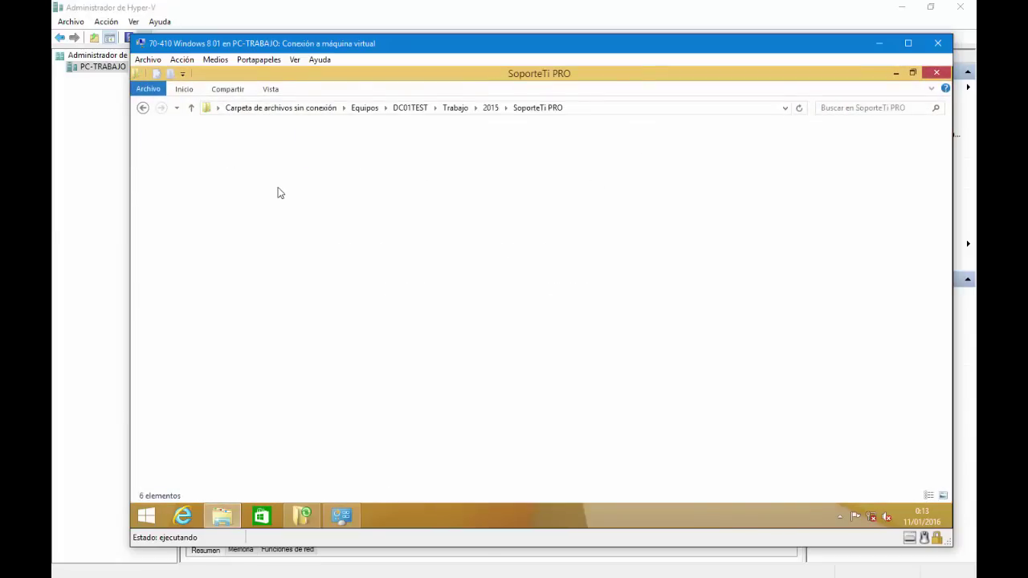
double_click(477, 168)
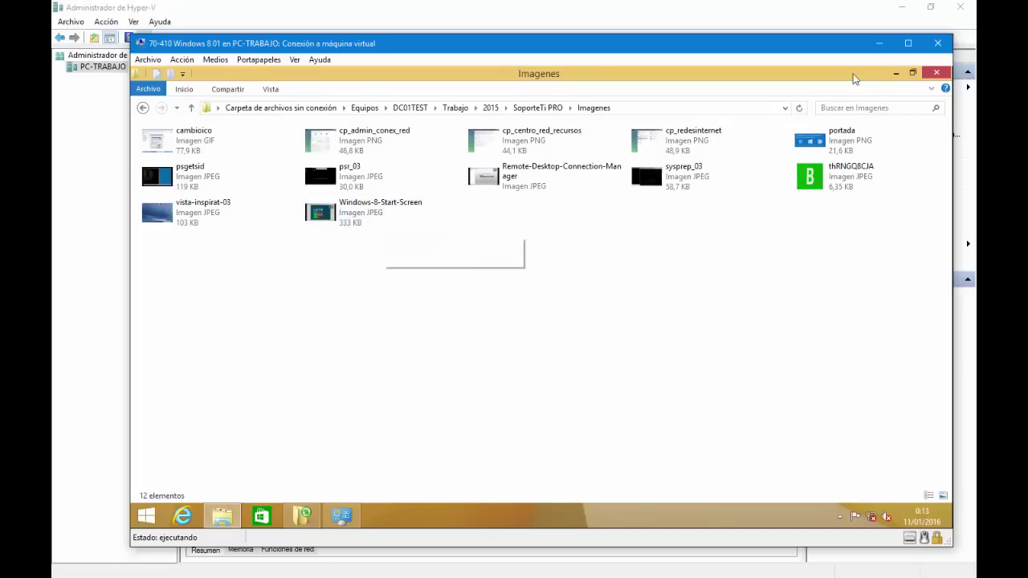
click(935, 72)
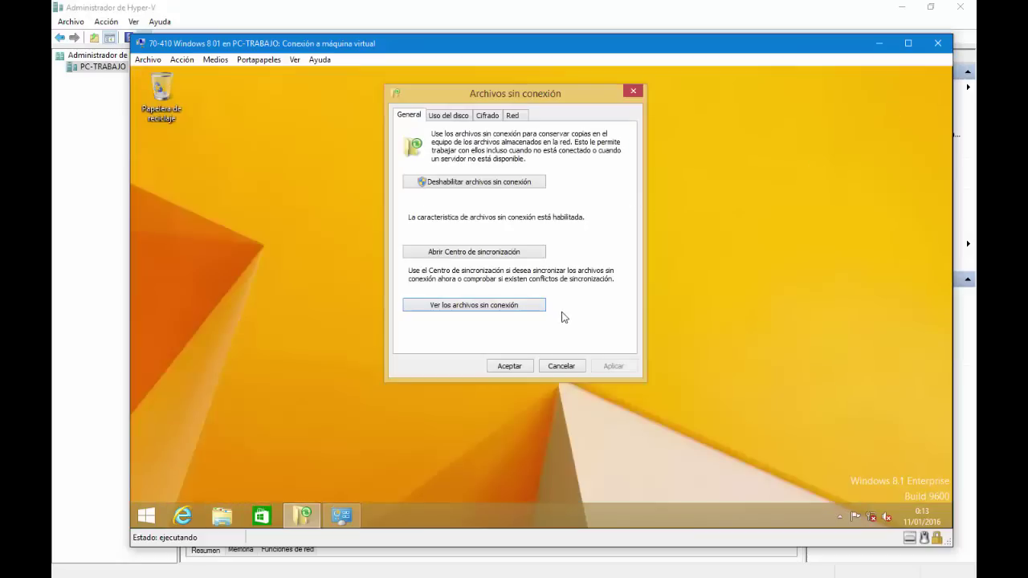
Step: Activate the Ethernet adapter with administrator credentials, then close Network Connections
click(342, 516)
right_click(360, 193)
click(408, 199)
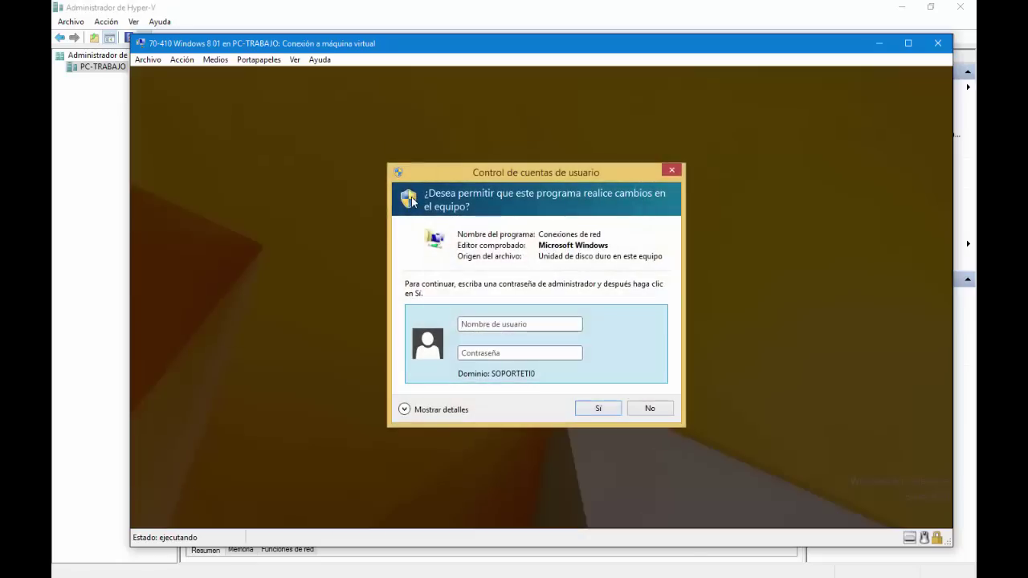
text(Administrador)
key(Tab)
text(P••••••••••)
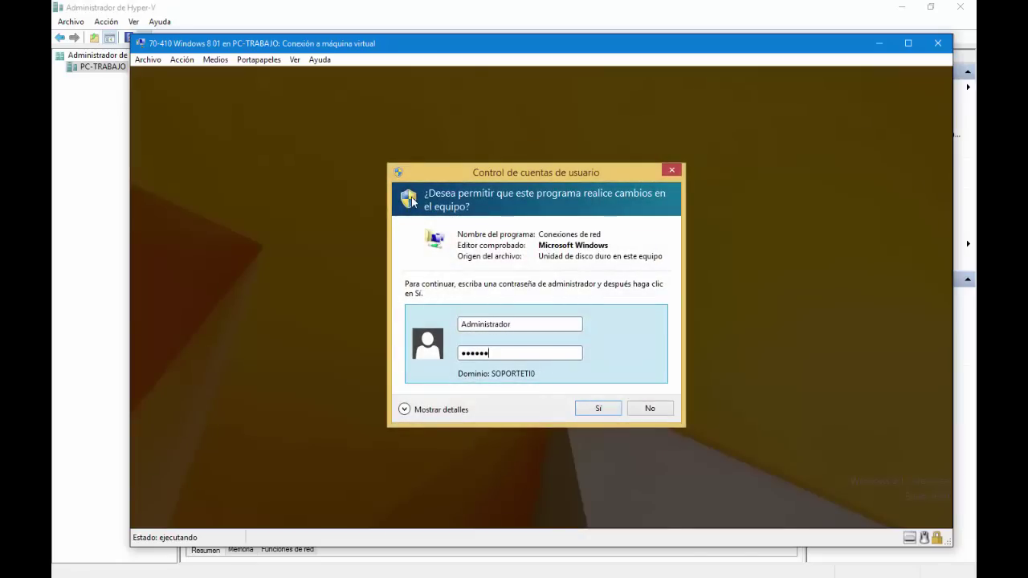
text(••••)
key(Return)
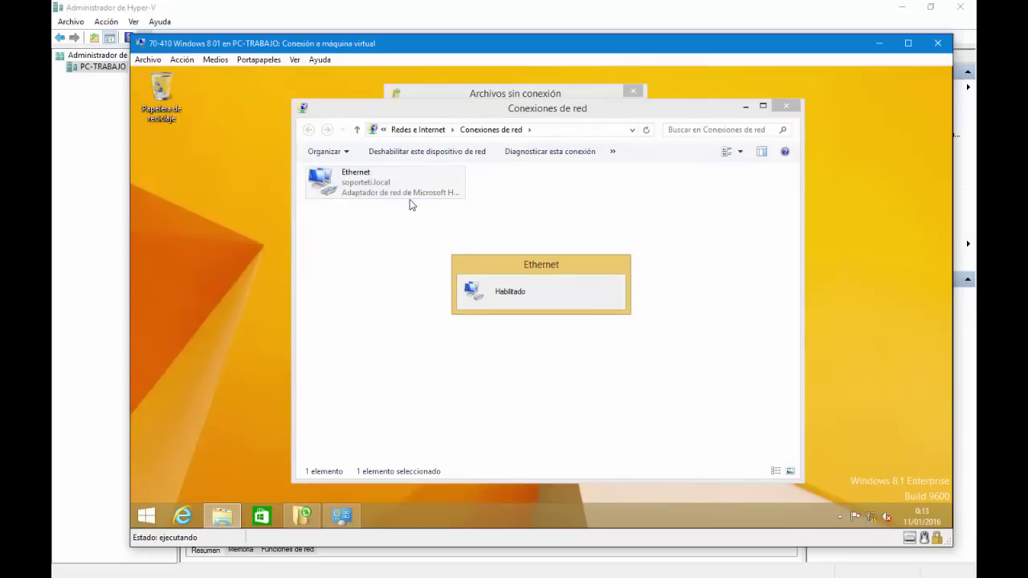
click(792, 111)
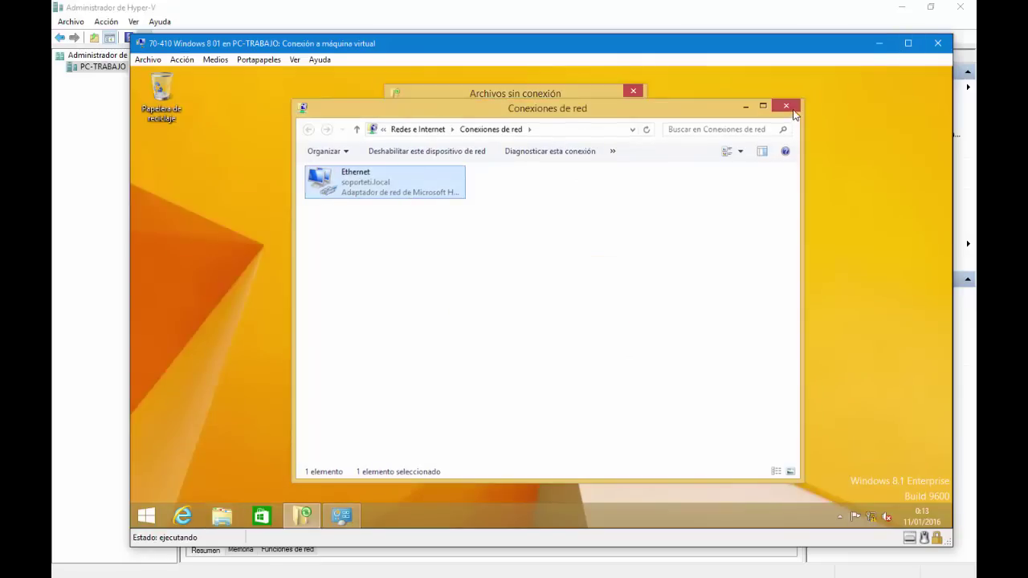
click(500, 363)
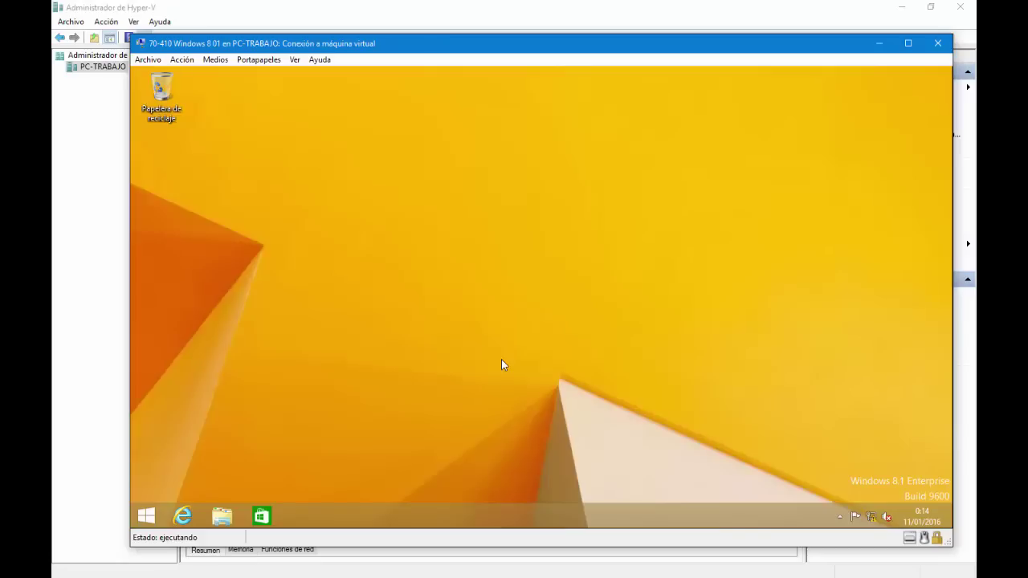
Step: Search Start for 'archivos sin' and open Administrar archivos sin conexión
key(super)
text(archivos sin)
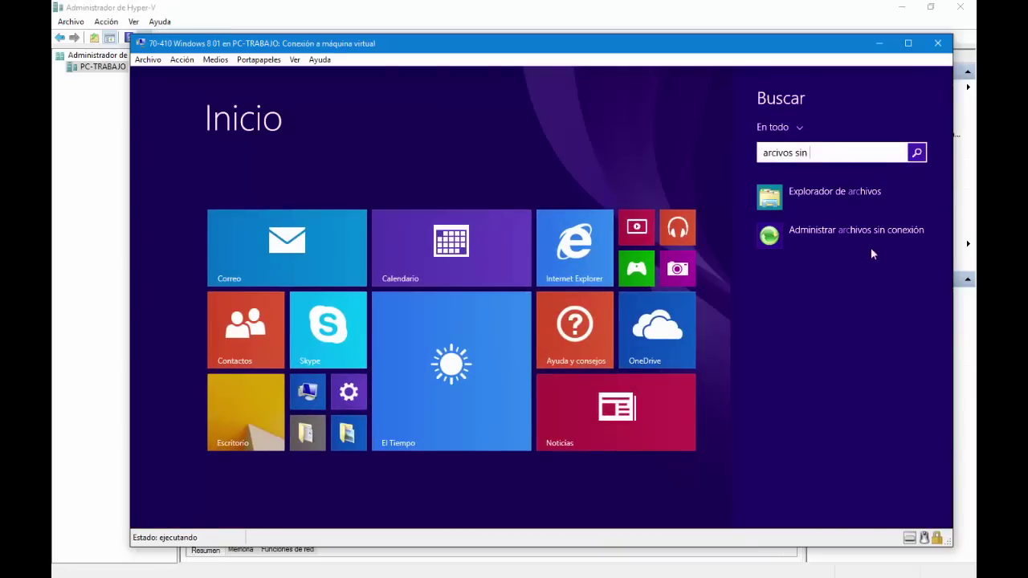
click(843, 231)
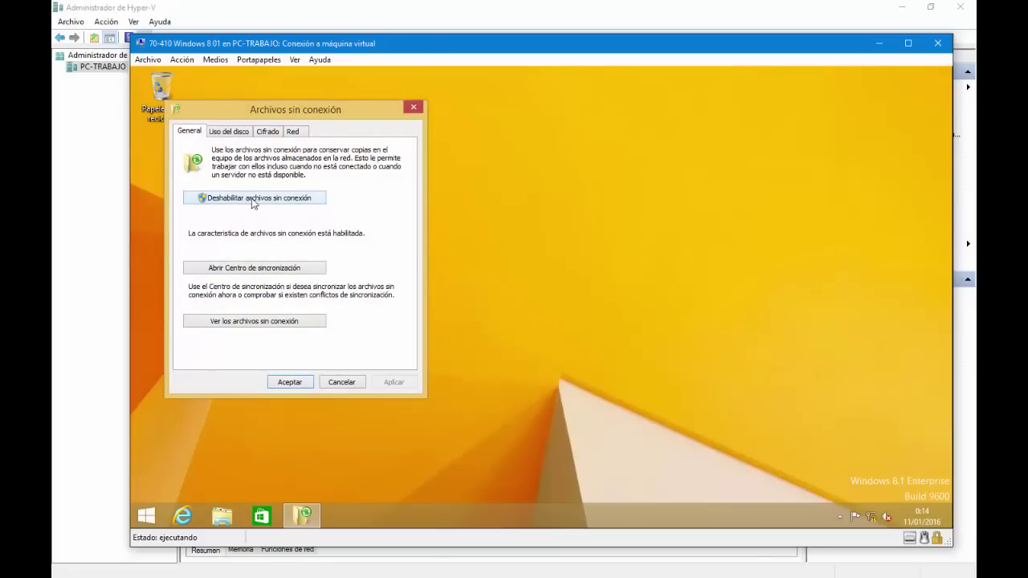
Step: Choose Deshabilitar archivos sin conexión, approve UAC with administrator credentials, click Aceptar and accept restarting
click(252, 198)
text(Administrador)
key(Tab)
text(***)
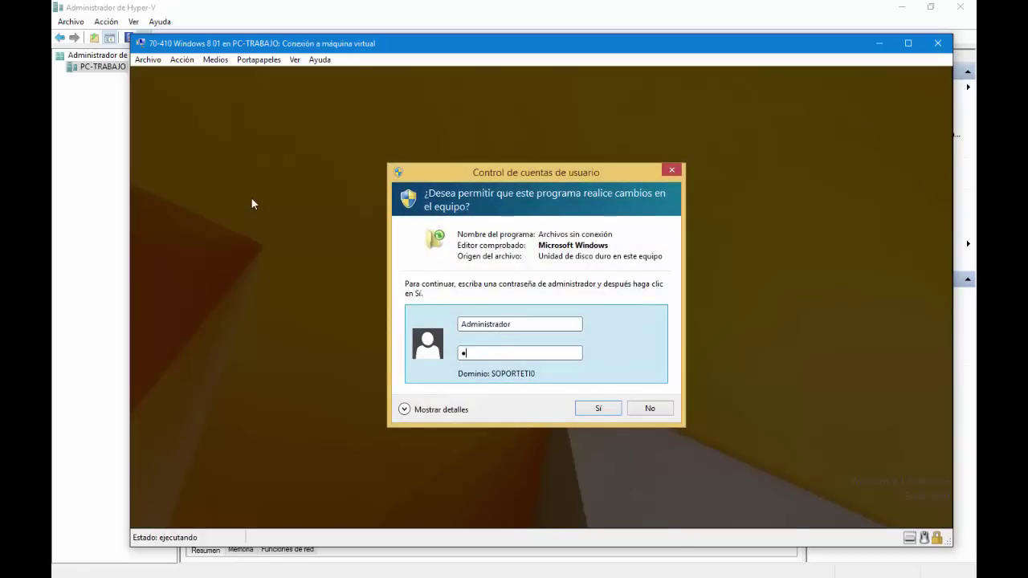
text(***********)
key(Return)
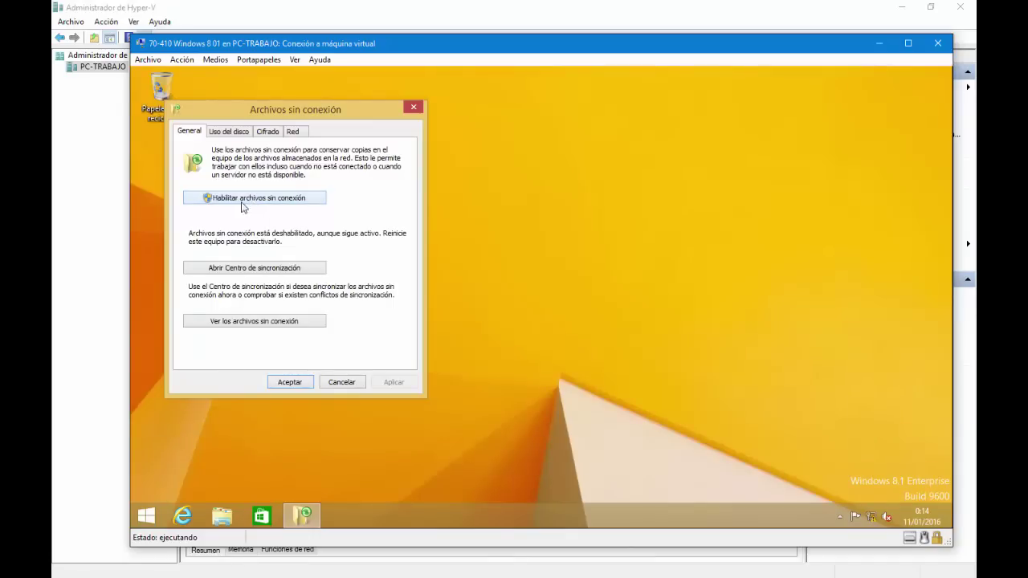
click(289, 382)
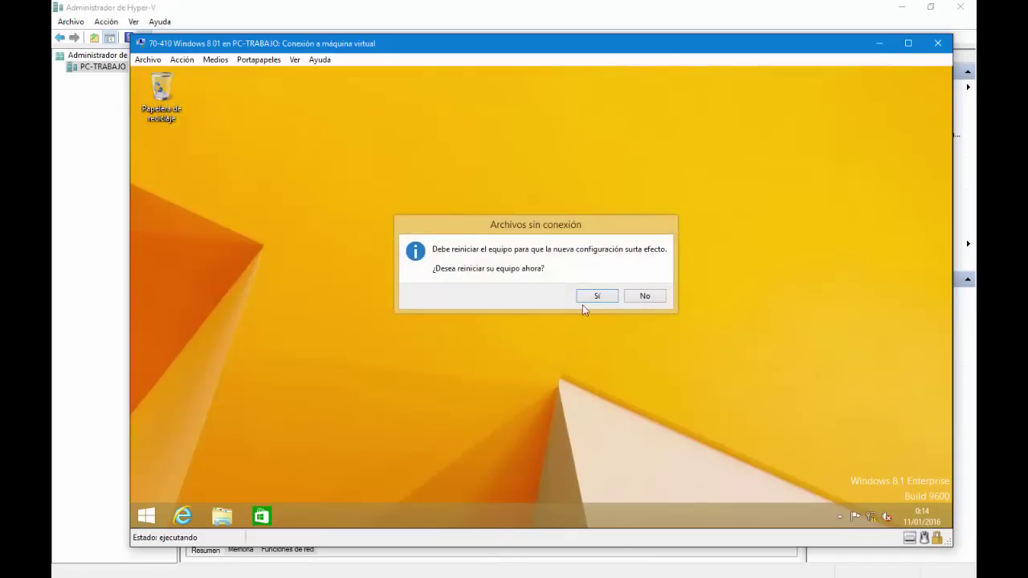
click(596, 298)
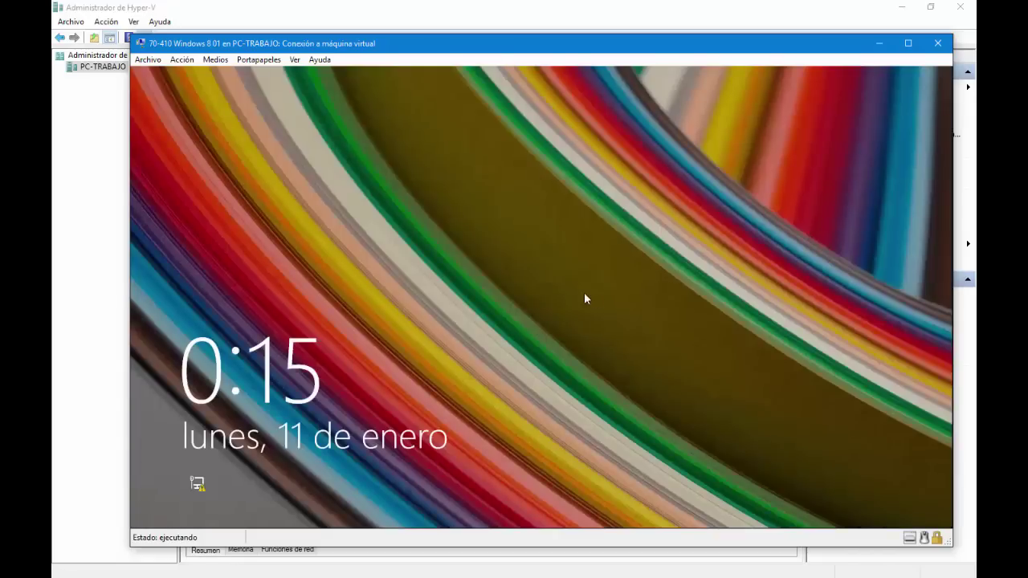
Step: After the restart, sign back in at the lock screen with the user's password
click(542, 290)
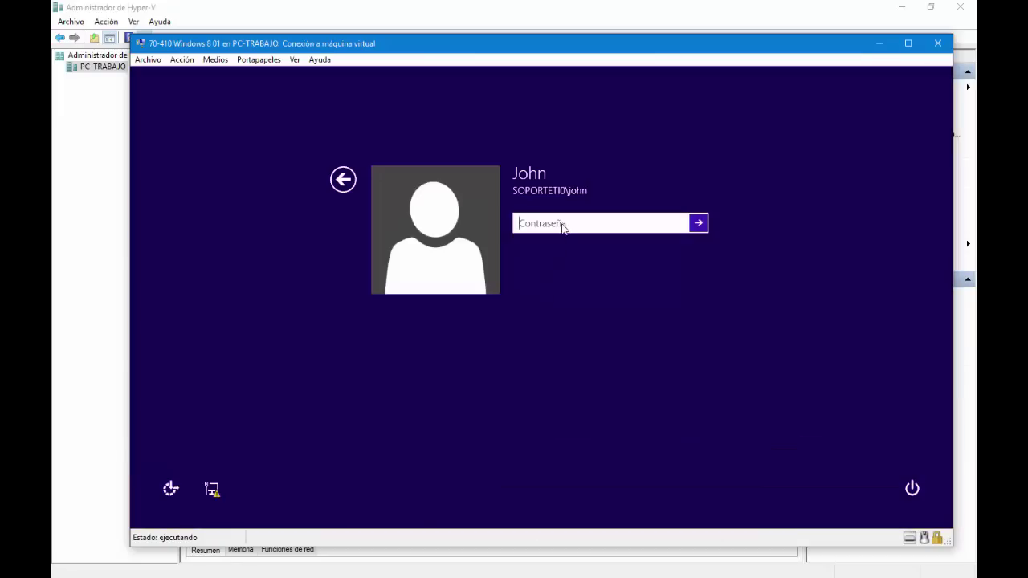
text(Pa$$w0rd)
key(Return)
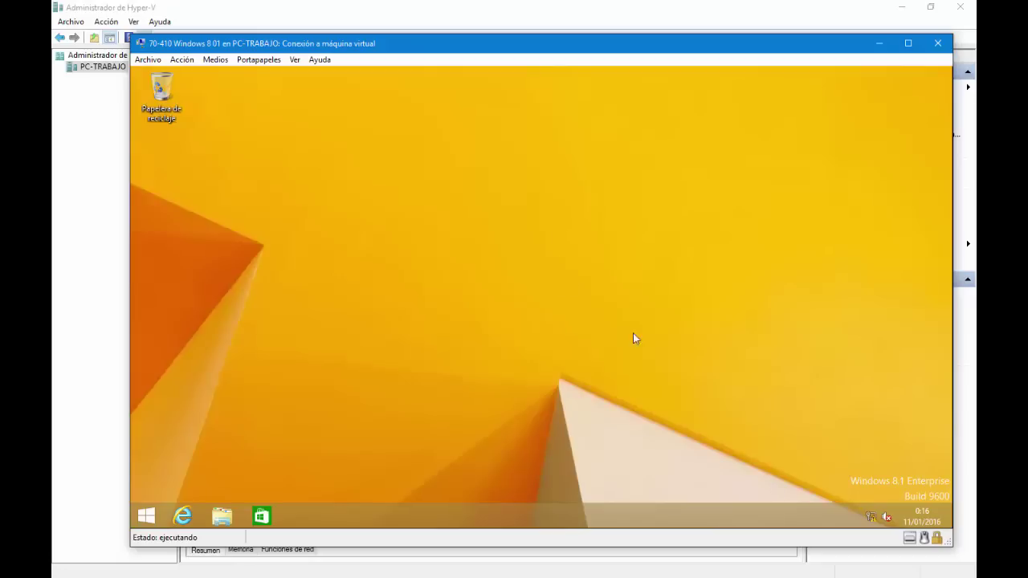
Step: Search Start for 'archivos sin cone', confirm Offline Files is disabled, cancel, then launch File Explorer
key(super)
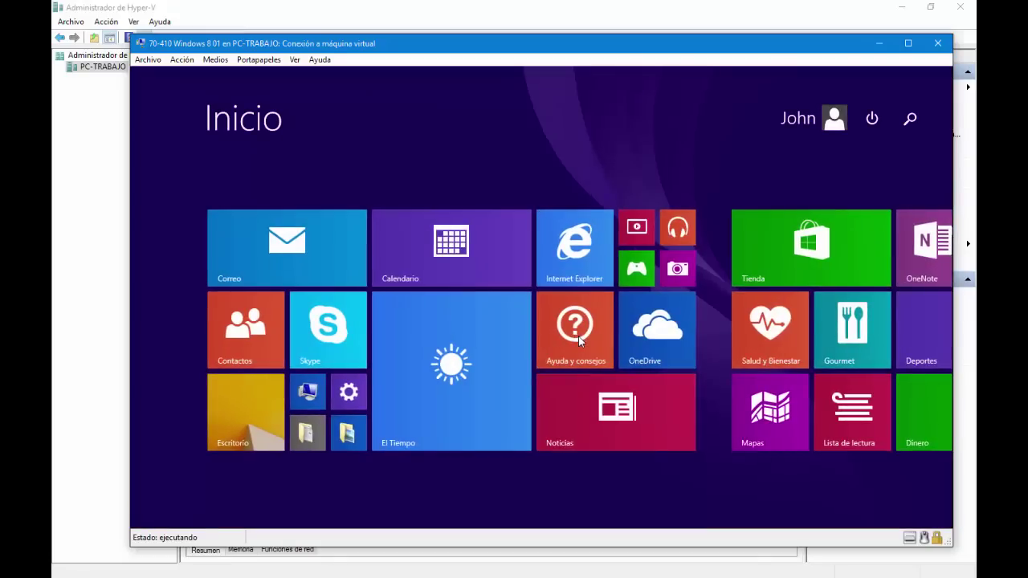
text(archivos )
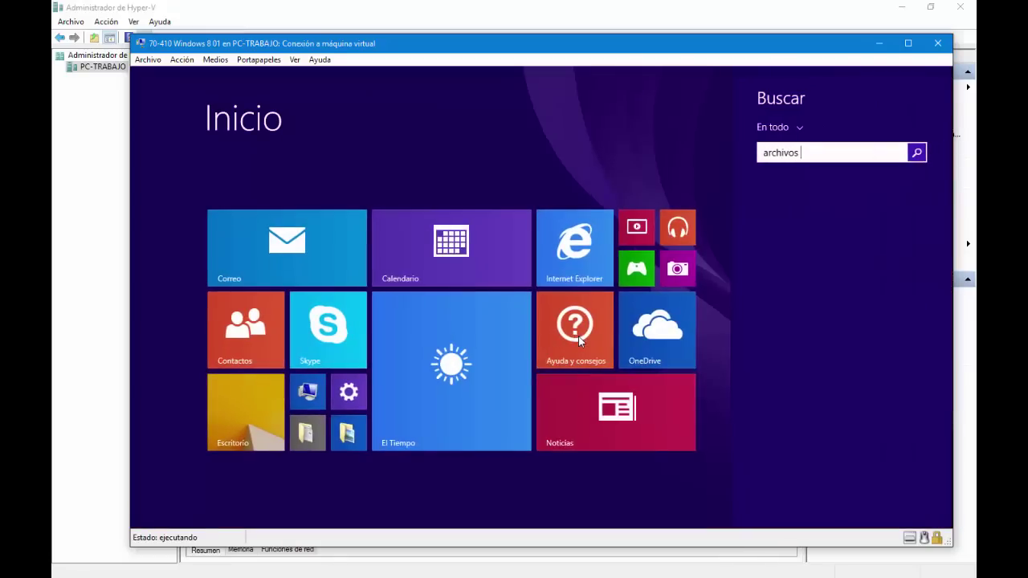
text(sin cone)
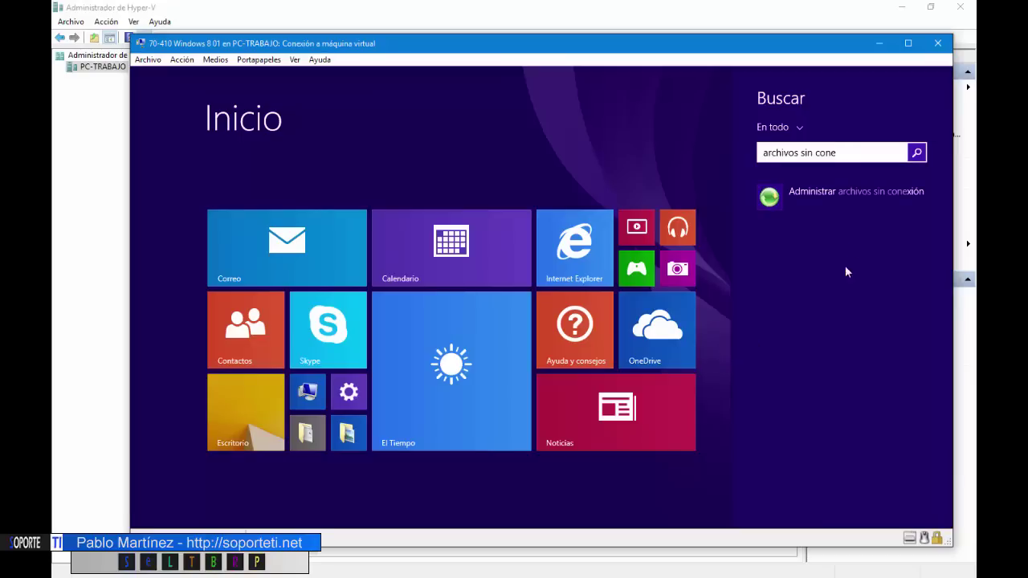
click(847, 189)
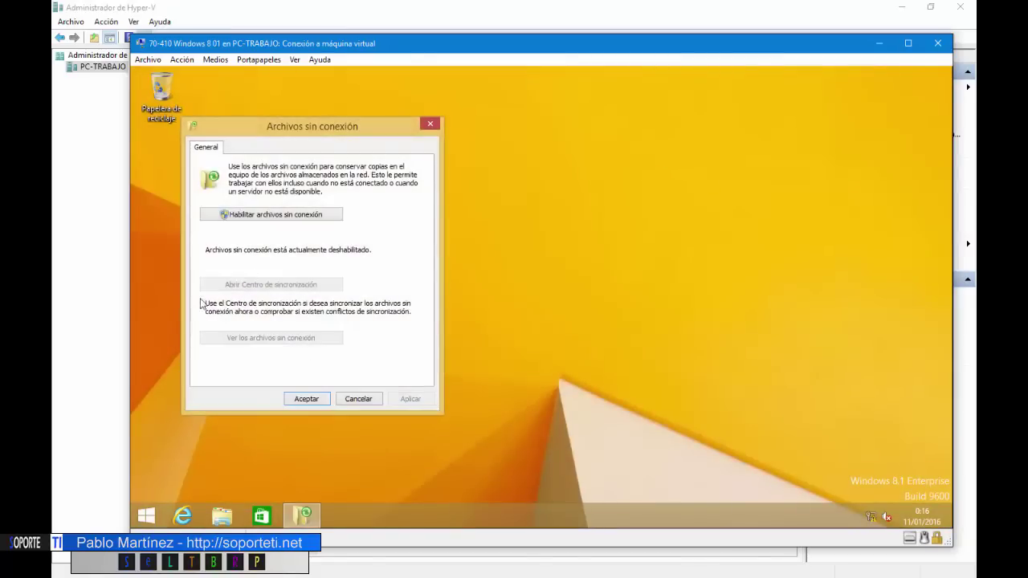
click(353, 399)
click(221, 518)
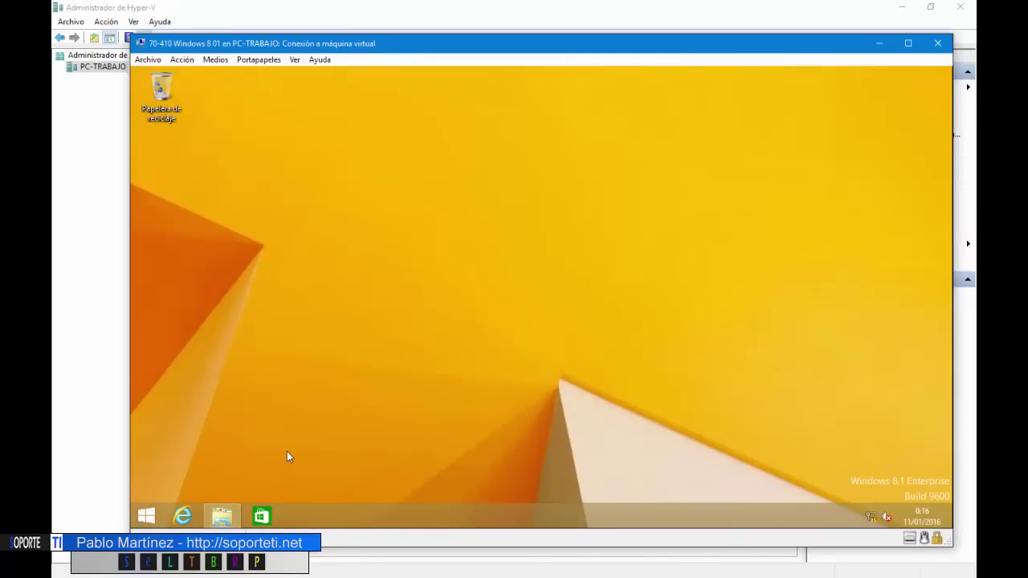